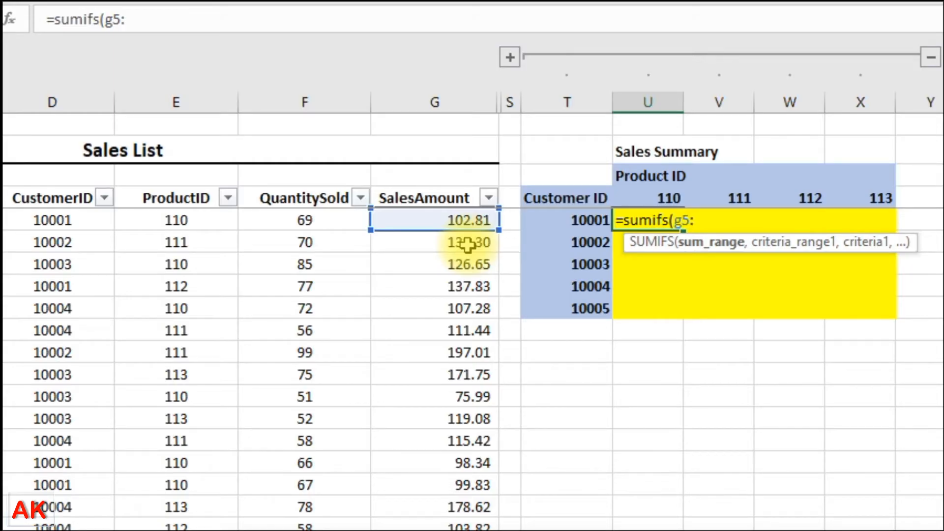
Step: Add the G5:G103 sum range, CustomerID range D5:D103 and criterion T5 to the SUMIFS formula
text(g103,)
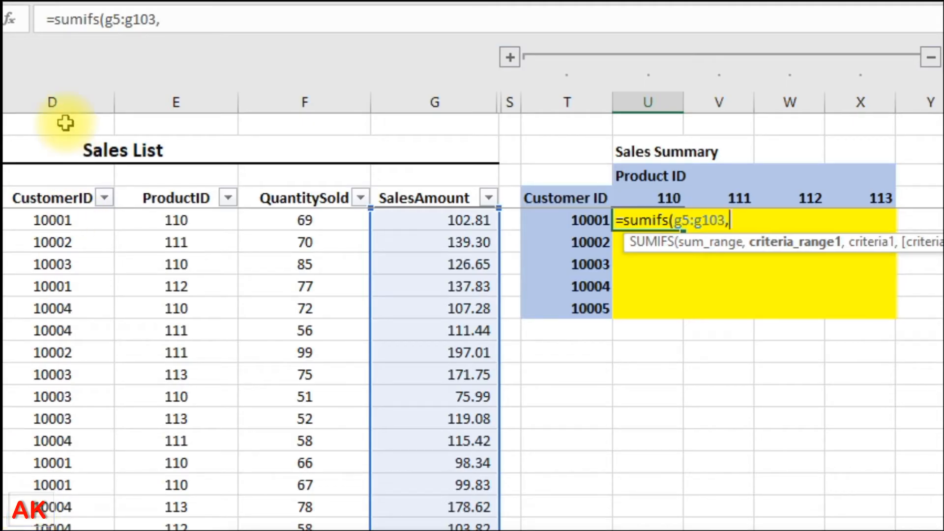
drag(52, 219, 77, 299)
key(ctrl+shift+Down)
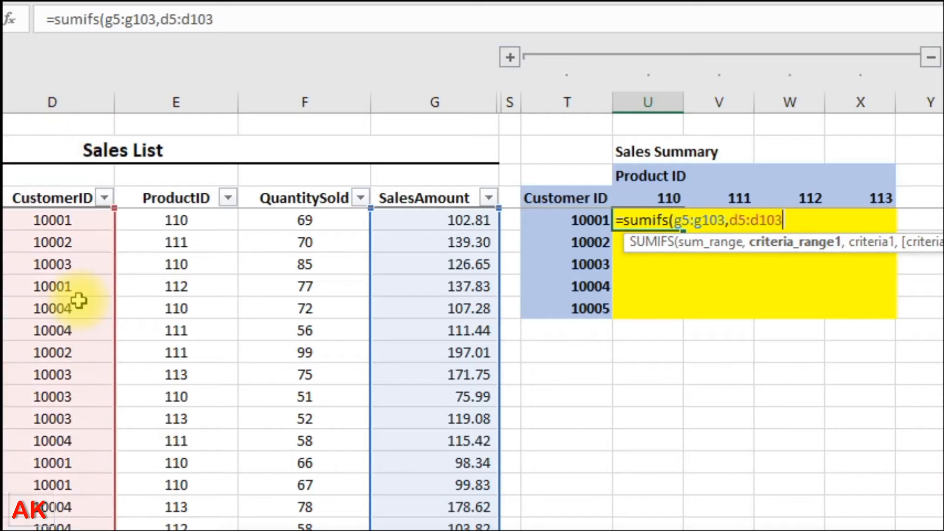
text(,)
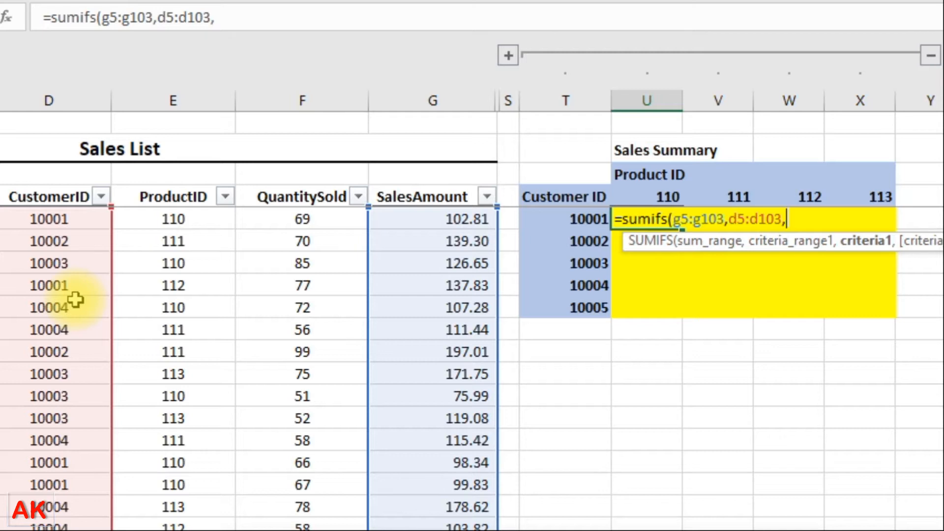
click(590, 221)
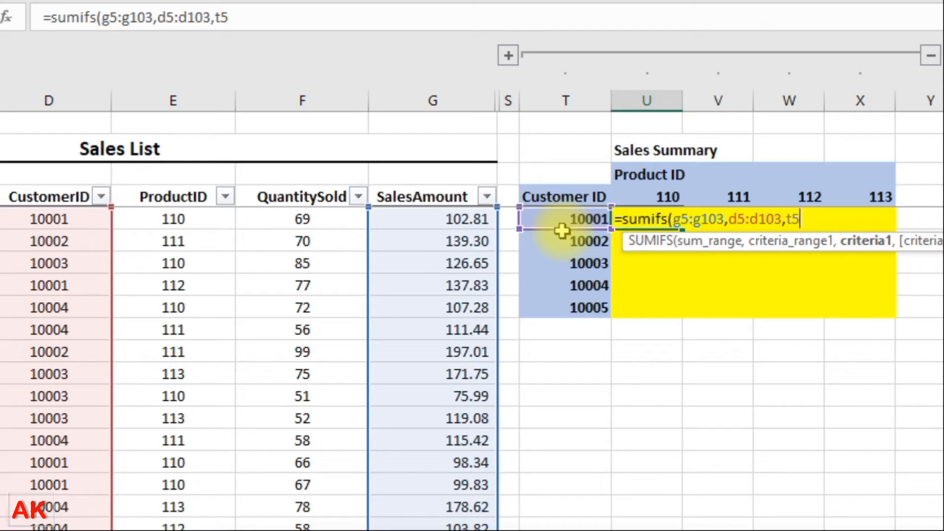
text(,)
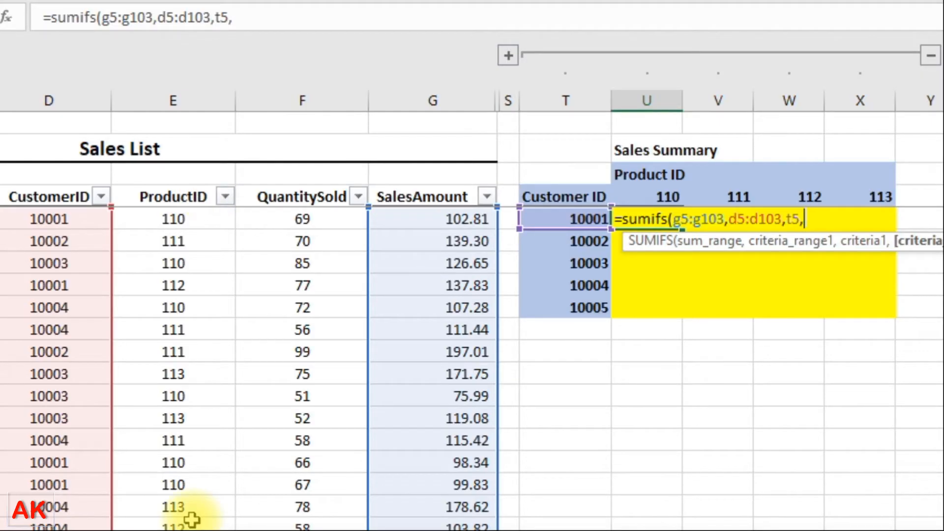
Step: Add ProductID range E5:E103 with criterion U4 and commit the formula, returning 636.23
text(e5:e103)
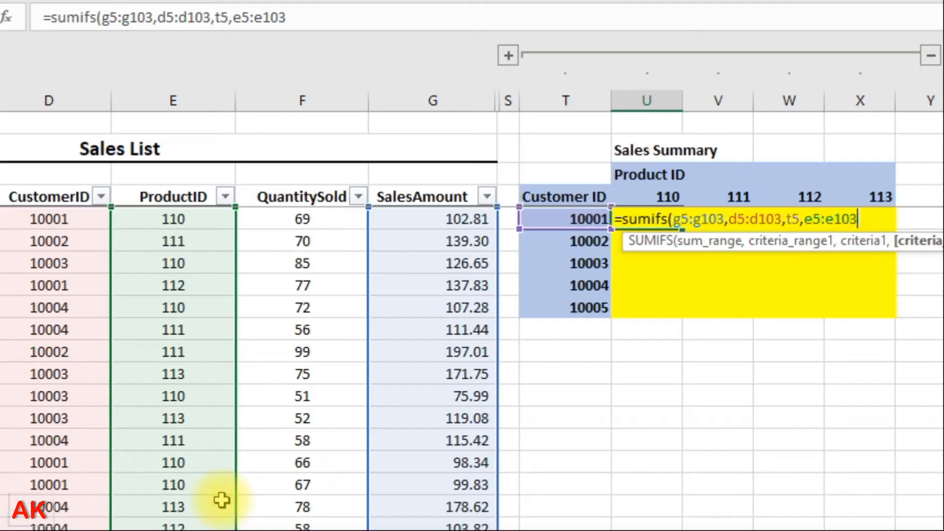
text(,)
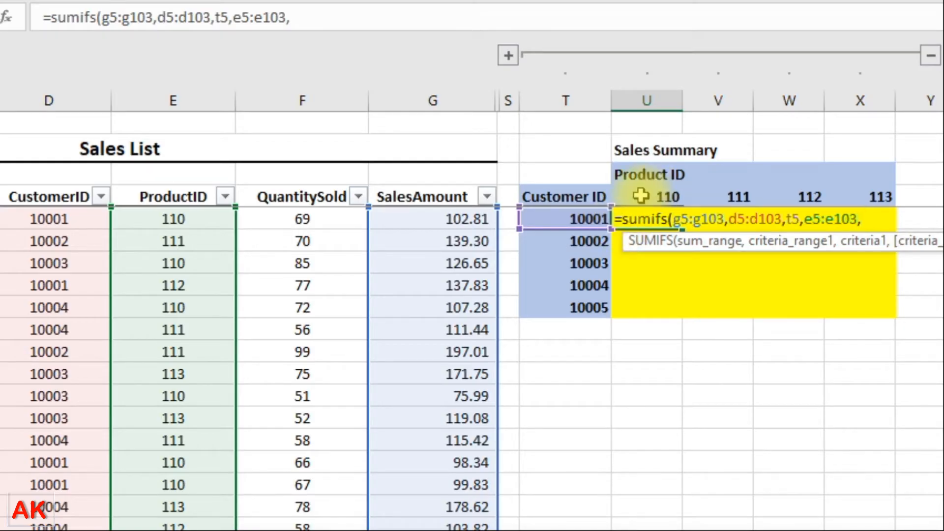
text(u4)
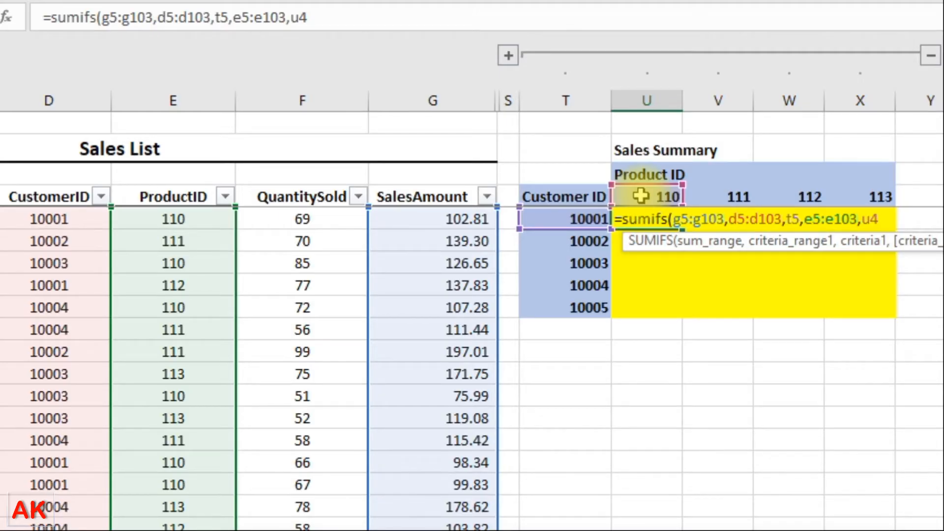
key(ctrl+Return)
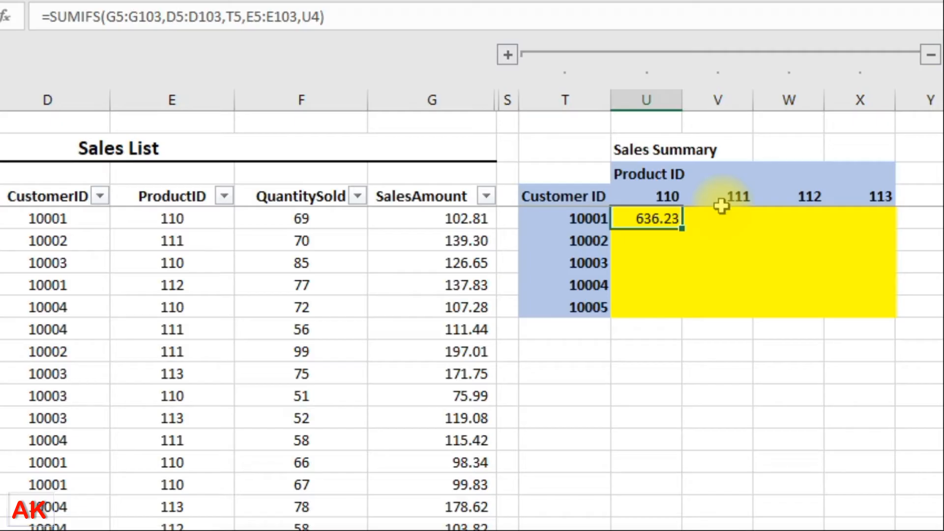
Step: Fill the unlocked formula across U5:X9 and inspect the shifted references in neighbouring cells
key(ctrl+y)
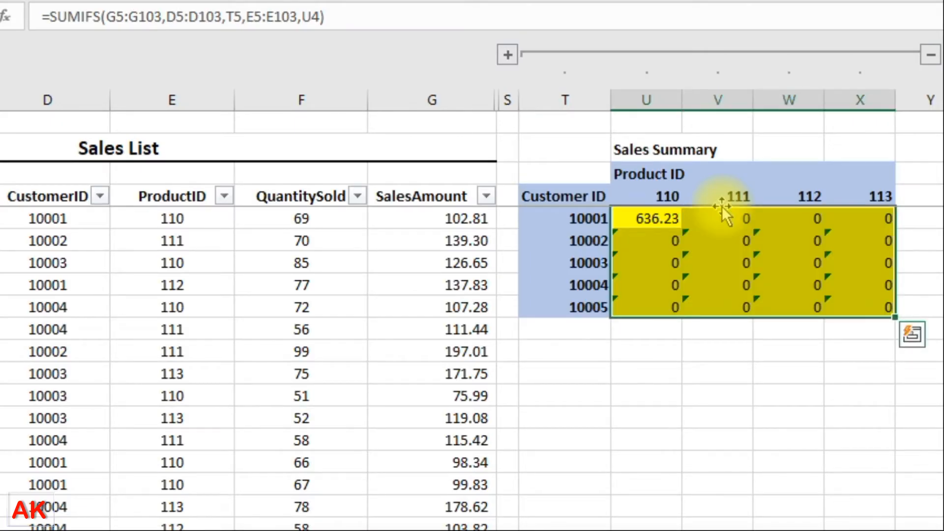
click(674, 217)
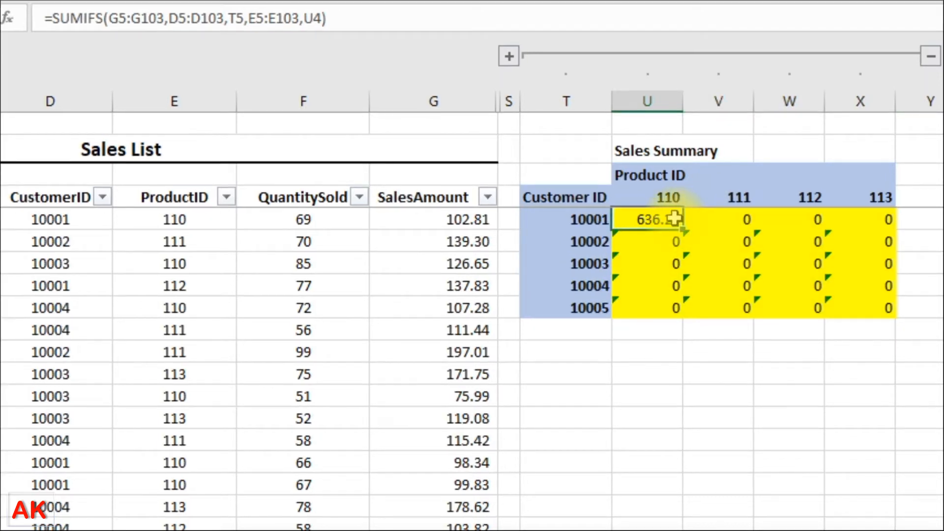
key(Right)
key(Right)
key(Right)
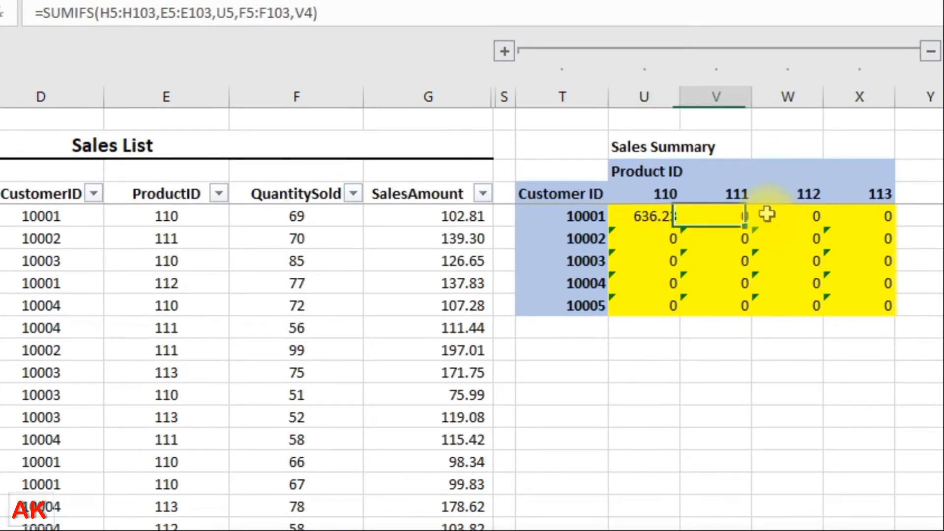
key(Down)
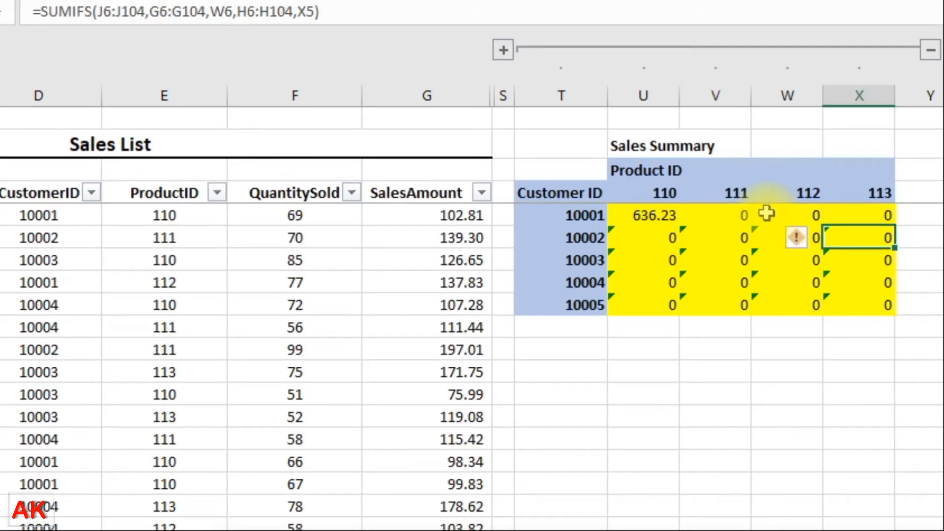
key(Down)
key(Down)
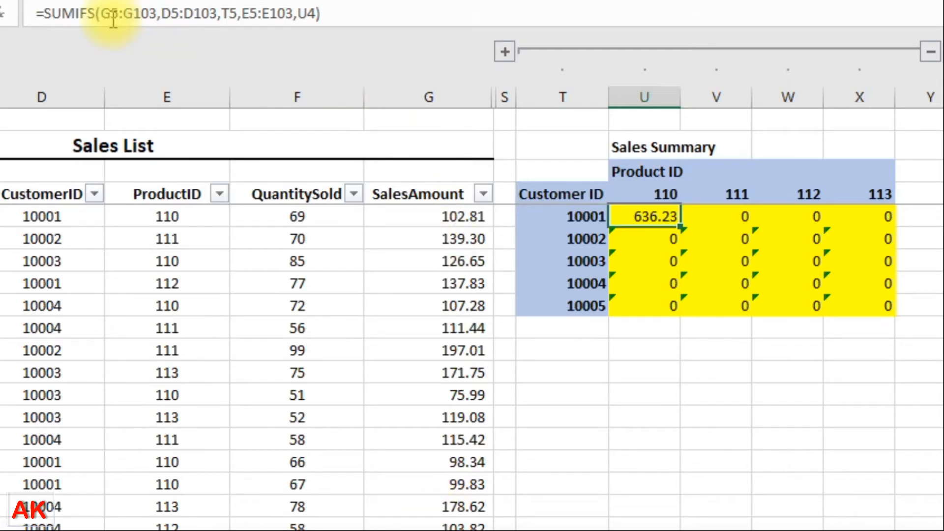
Step: Lock the sum range as $G$5:$G$103, CustomerID range as $D$5:$D$103, and criterion as $T5
click(142, 20)
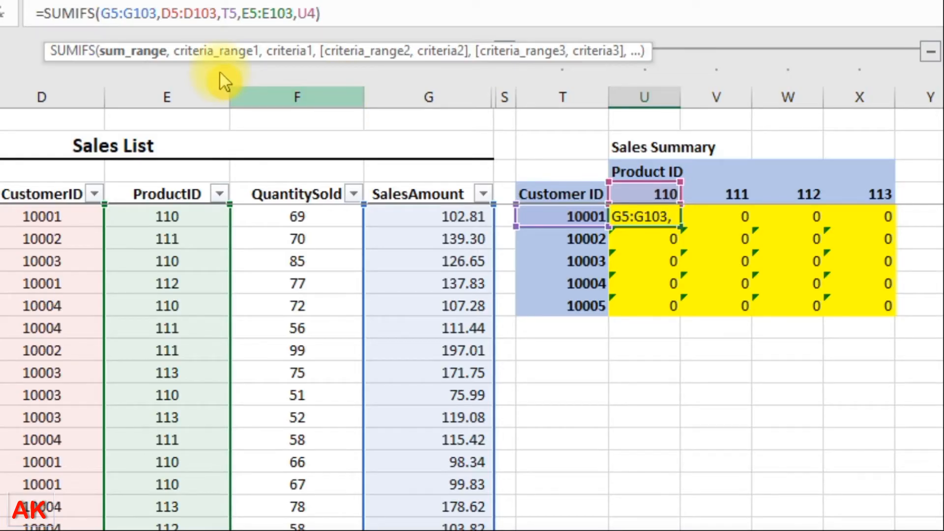
key(F4)
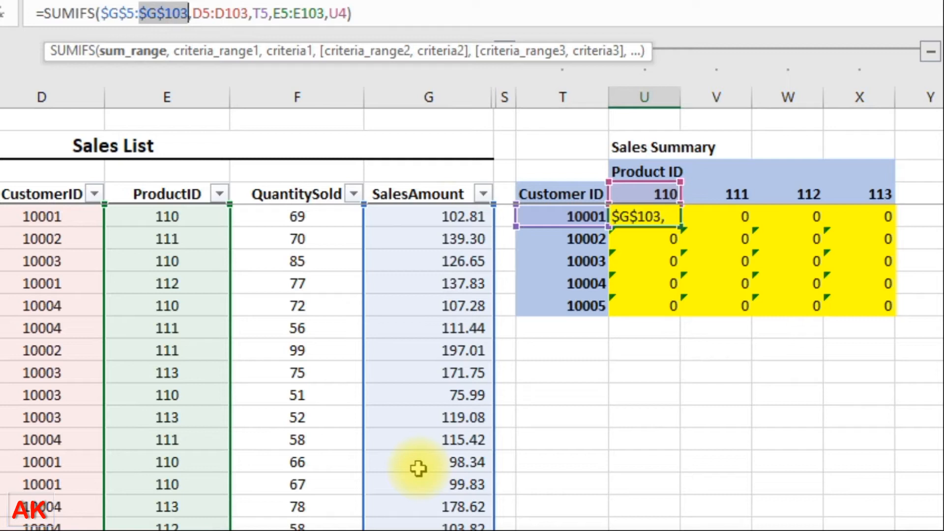
click(204, 10)
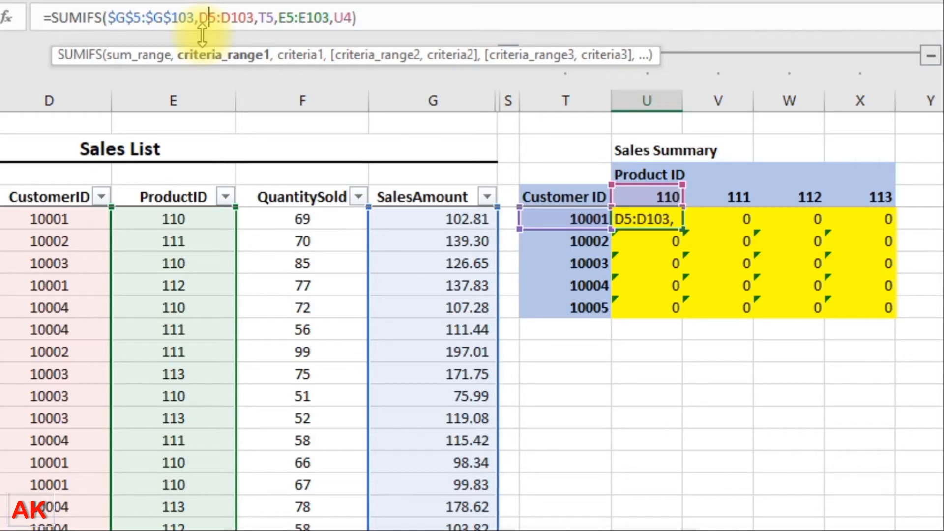
key(F4)
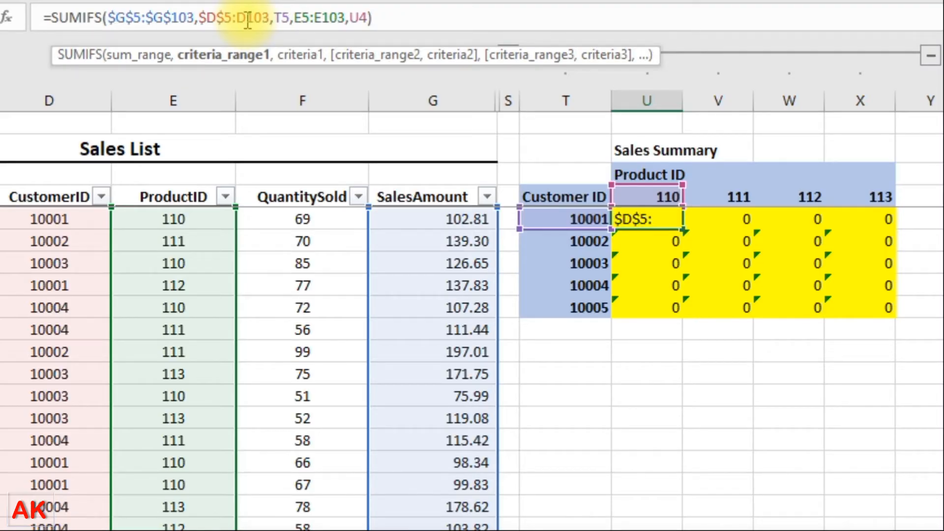
click(248, 20)
key(F4)
click(299, 19)
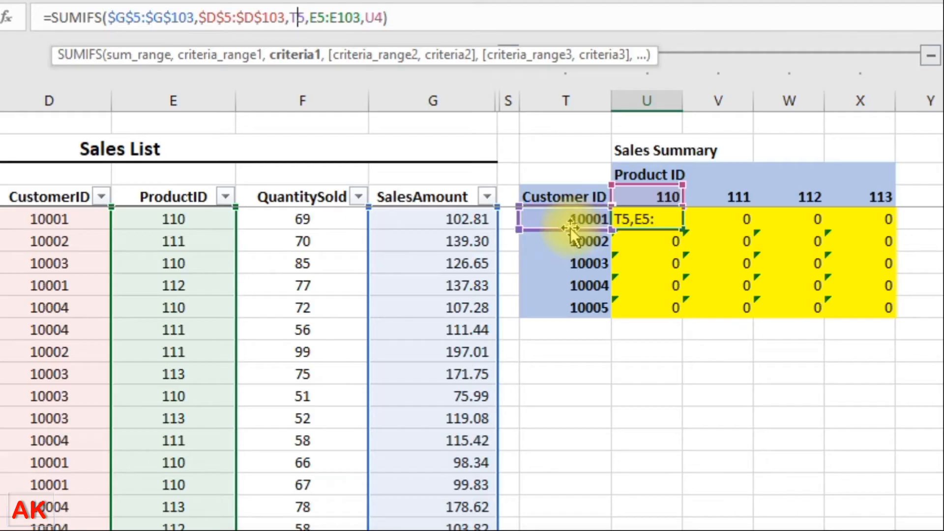
click(289, 15)
text($)
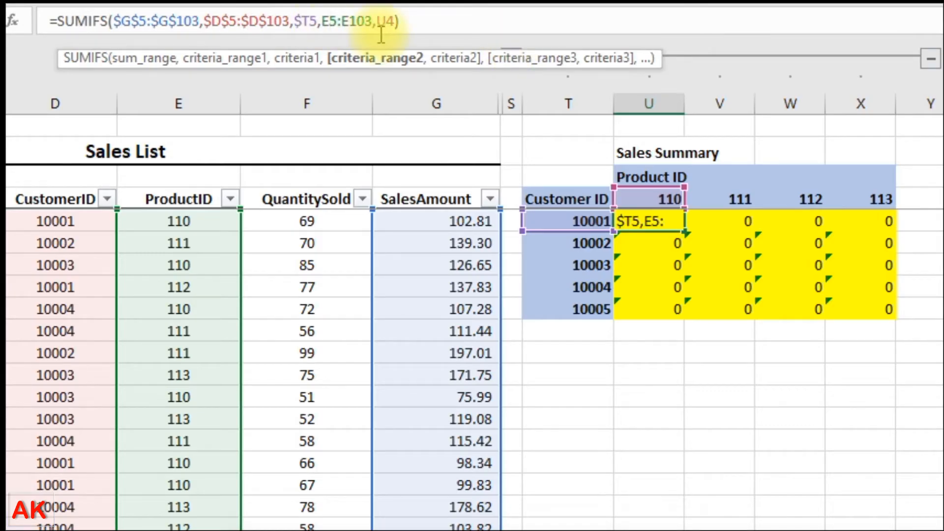
Step: Lock the ProductID range as $E$5:$E$103 and criterion as U$4, then commit the formula
key(F4)
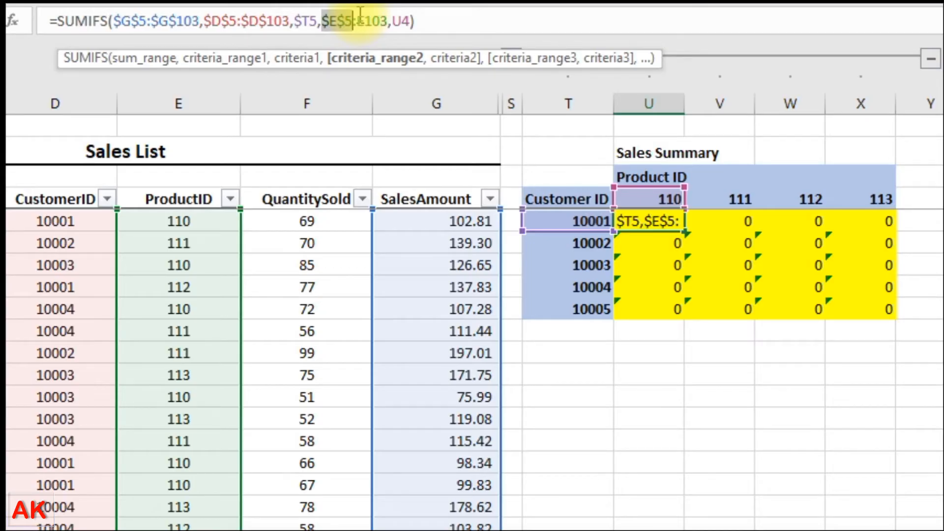
click(362, 18)
key(F4)
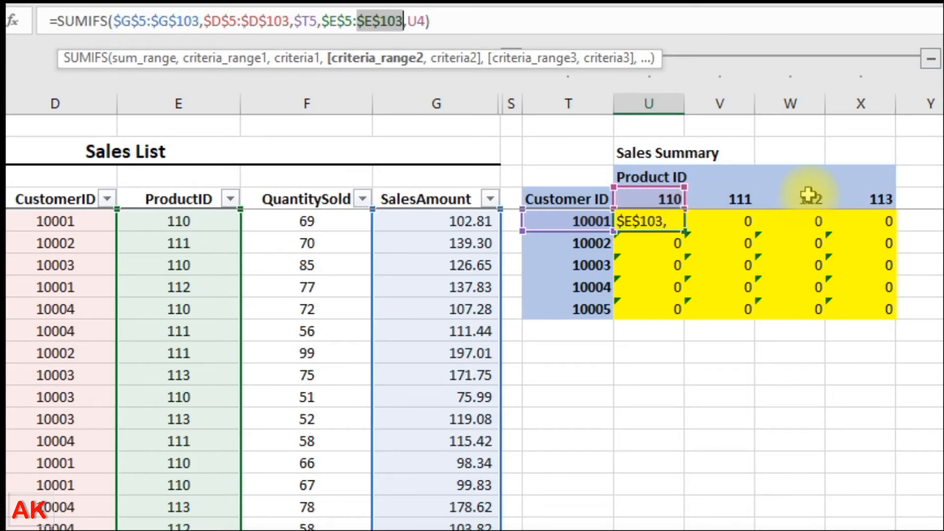
key(Right)
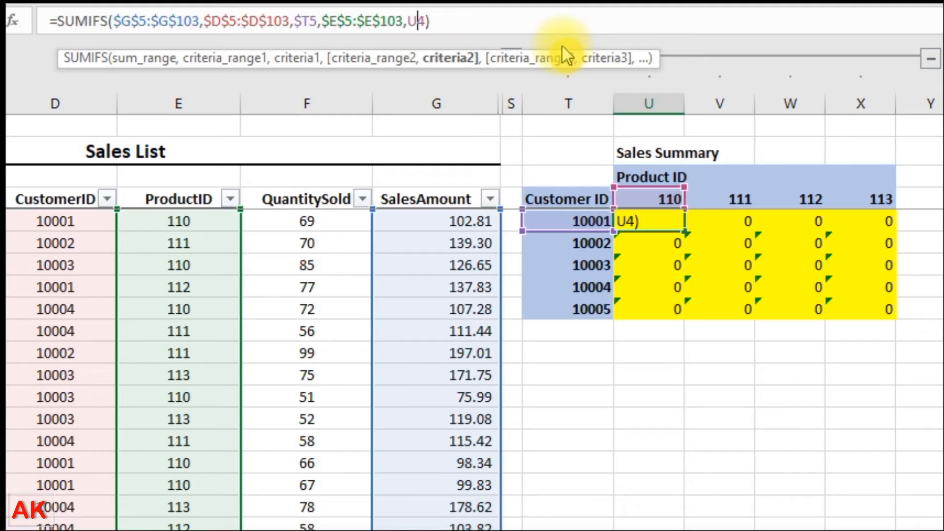
text($)
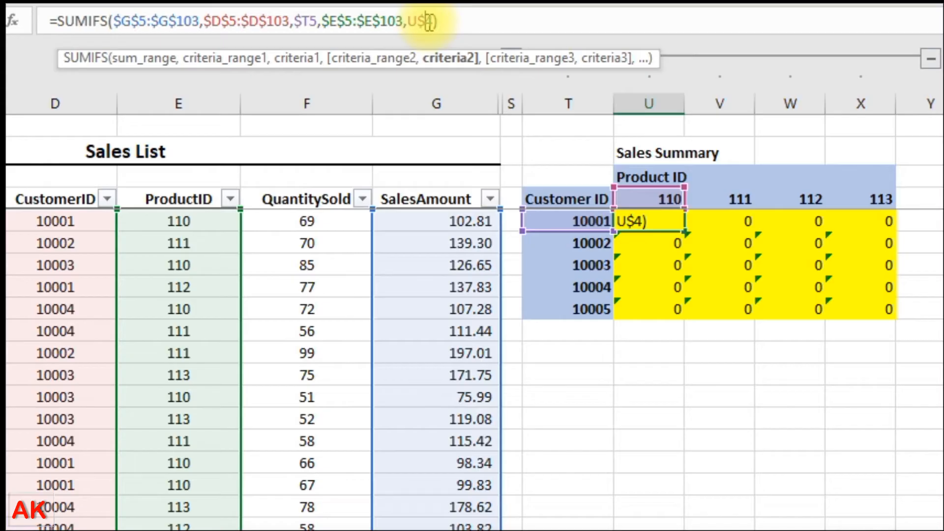
key(ctrl+Return)
Step: Copy the U5 formula and begin selecting the summary grid to paste into
key(ctrl+c)
key(shift+Right)
key(shift+Right)
key(shift+Right)
key(shift+Down)
key(shift+Down)
key(shift+Down)
key(ctrl+v)
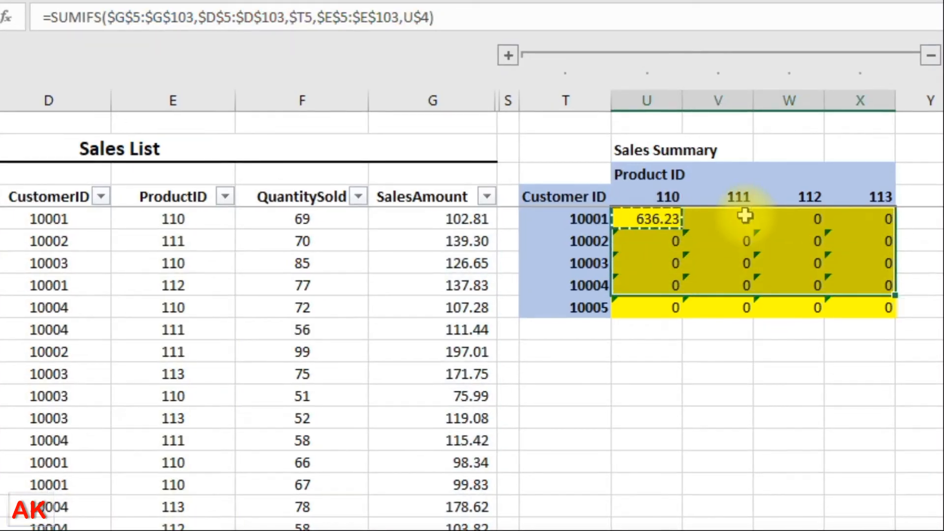
Step: Paste the anchored formula across U5:X9, filling totals like 853.71 and 1383.16, then deselect
key(shift+Down)
key(ctrl+v)
key(Return)
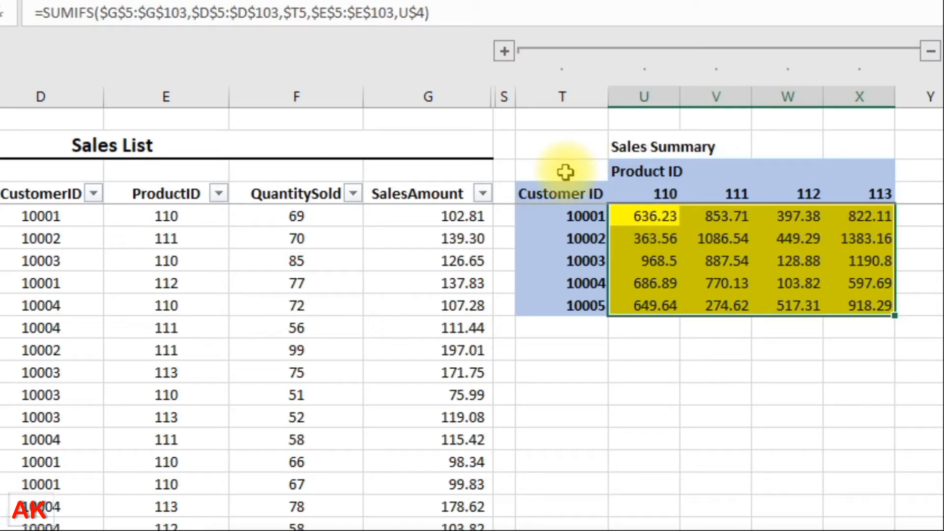
click(639, 214)
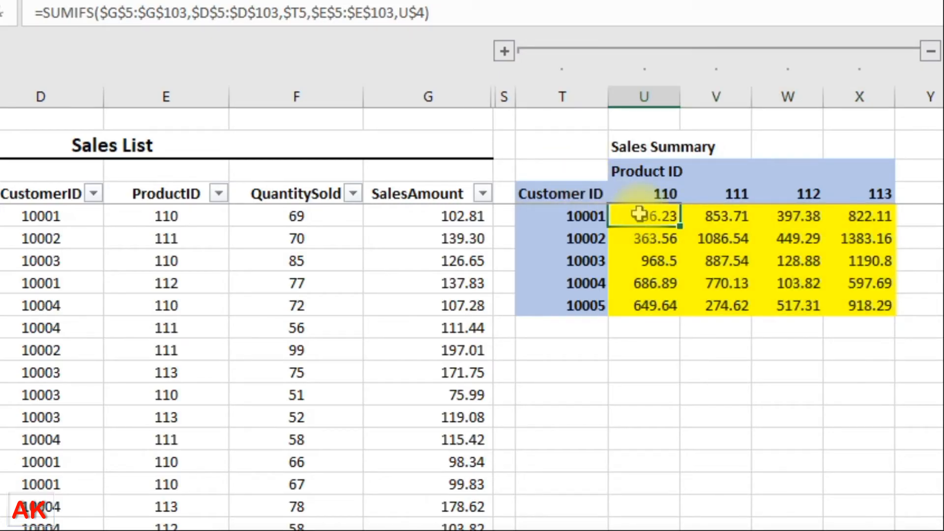
click(575, 170)
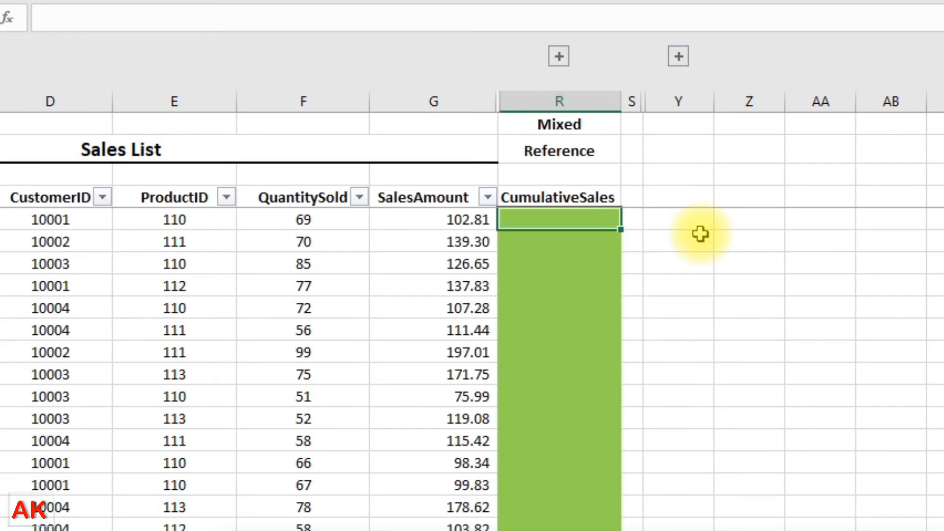
Step: Enter =SUM(G5:G5) in R5 of the CumulativeSales column, giving 102.81
text(=s)
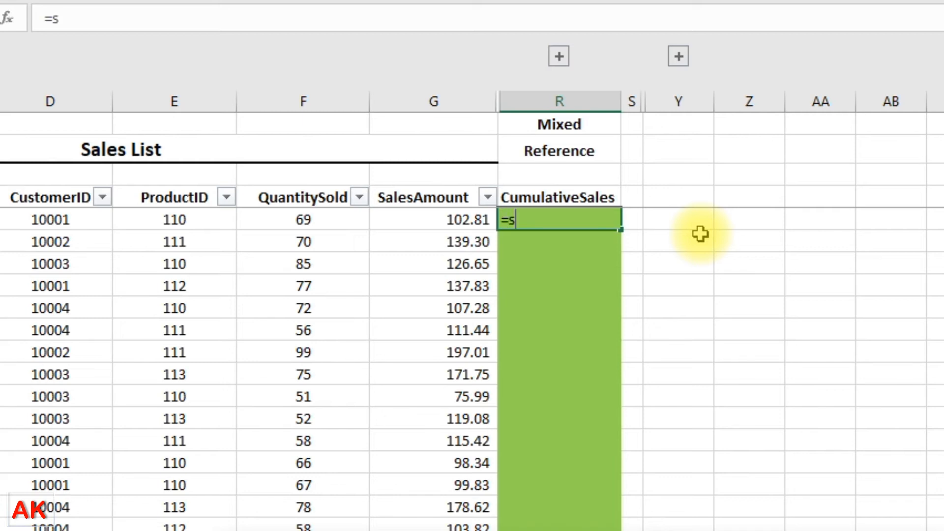
text(um()
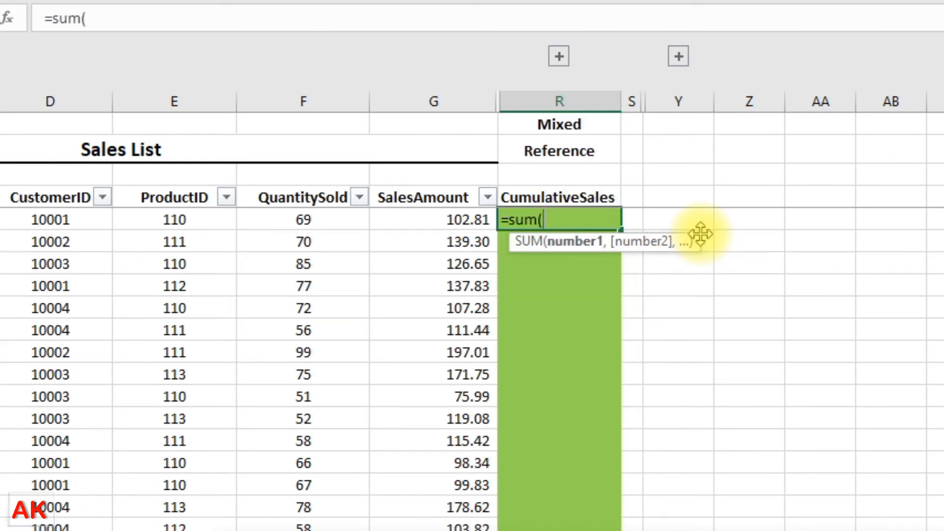
text(g5:)
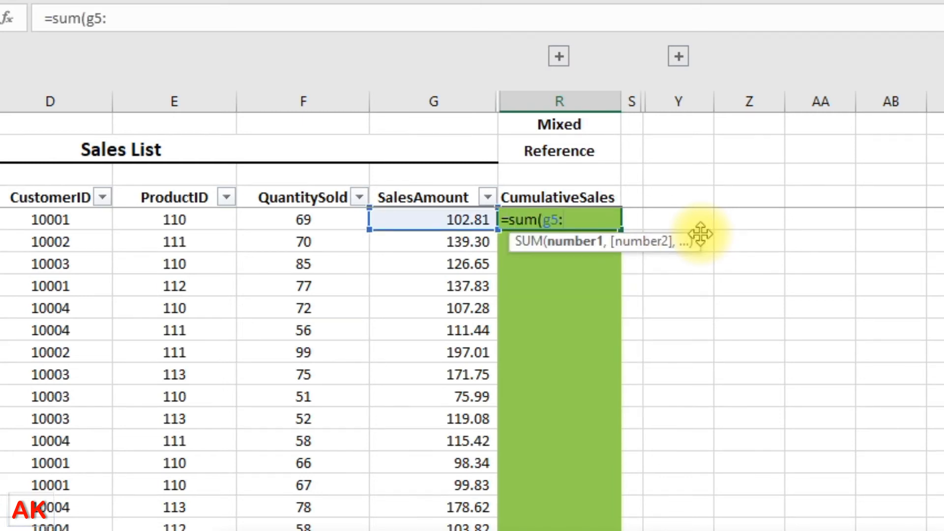
text(g5))
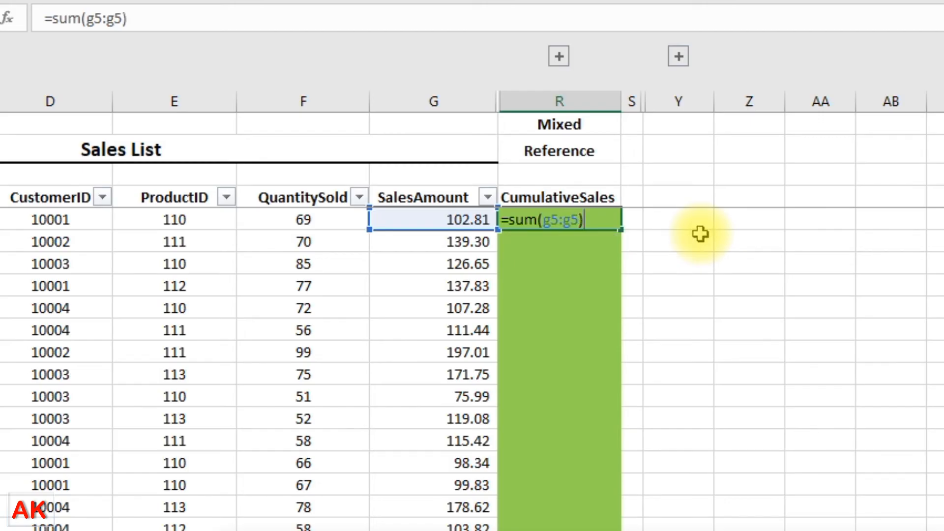
key(Return)
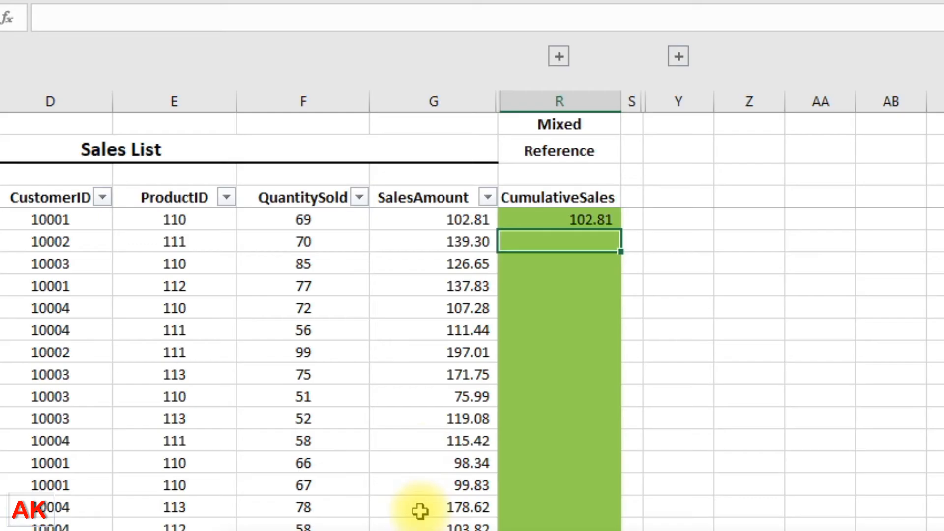
click(576, 219)
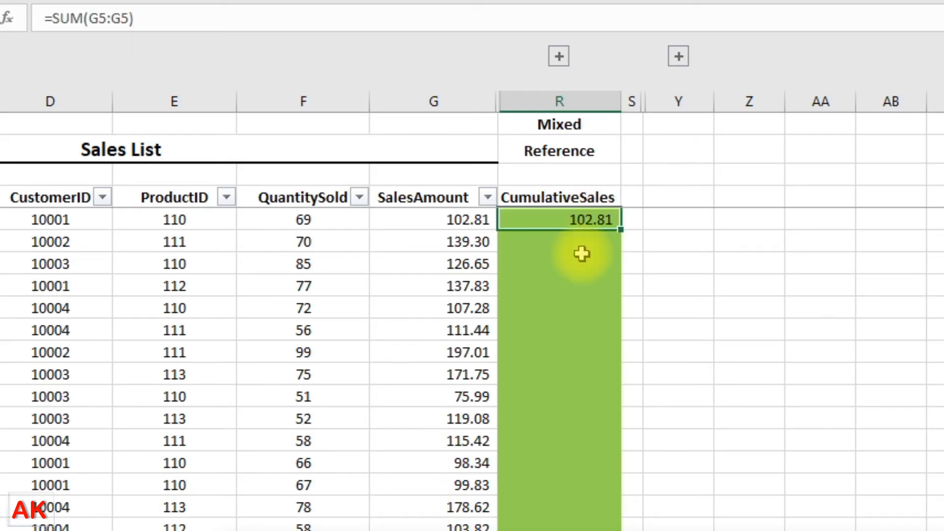
Step: Copy the formula down column R and check the unanchored copies in R8 through R12
double_click(622, 229)
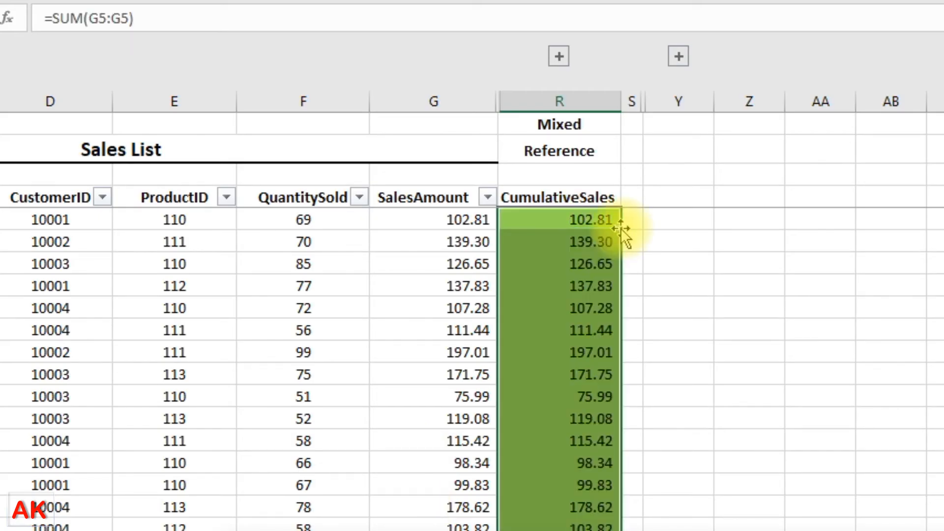
click(585, 307)
click(564, 373)
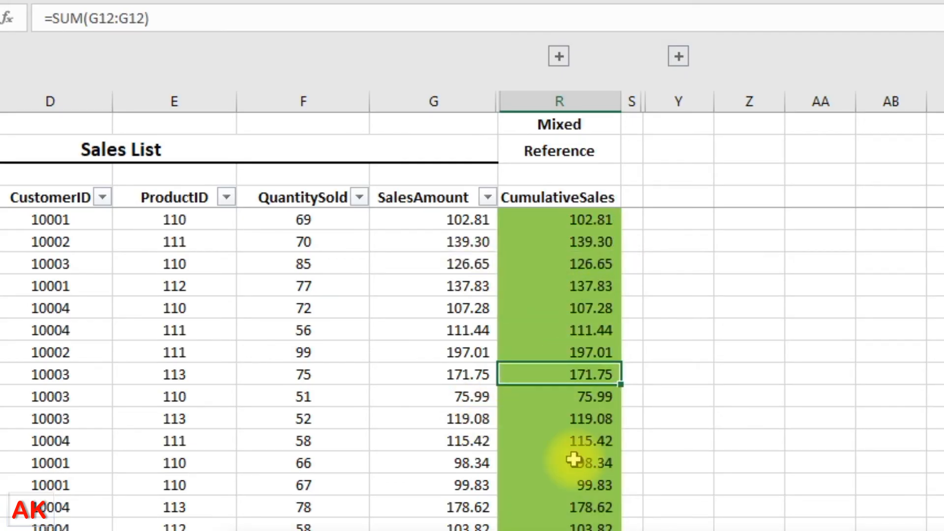
click(566, 352)
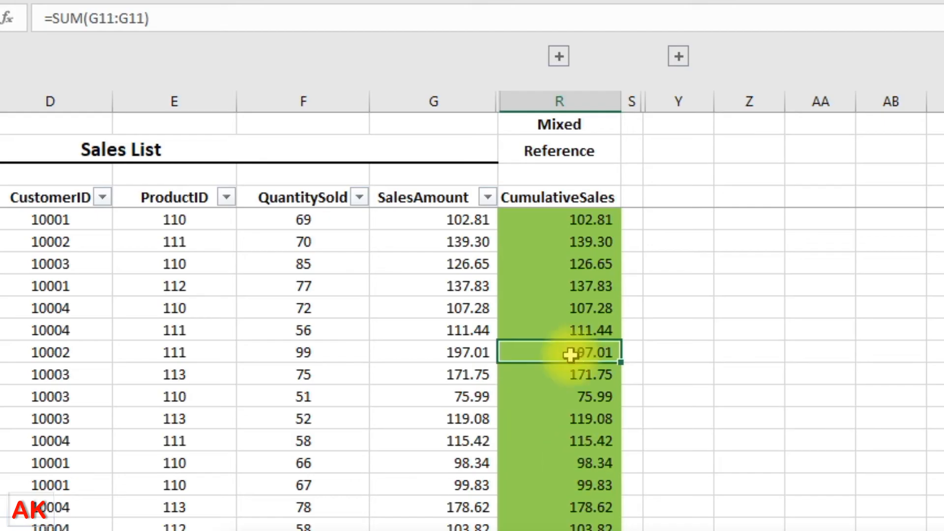
click(568, 293)
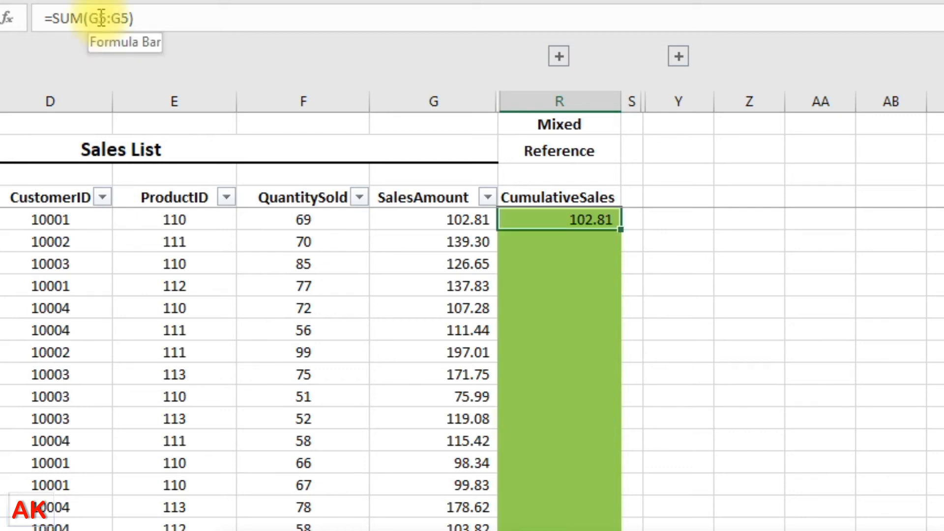
Step: Change R5's formula to =SUM($G$5:G5) by making its starting reference absolute
click(101, 19)
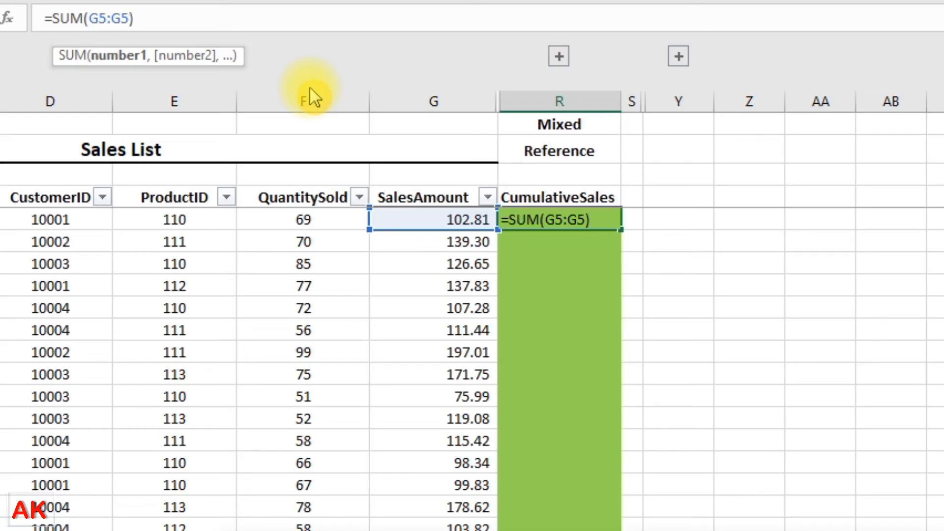
key(F4)
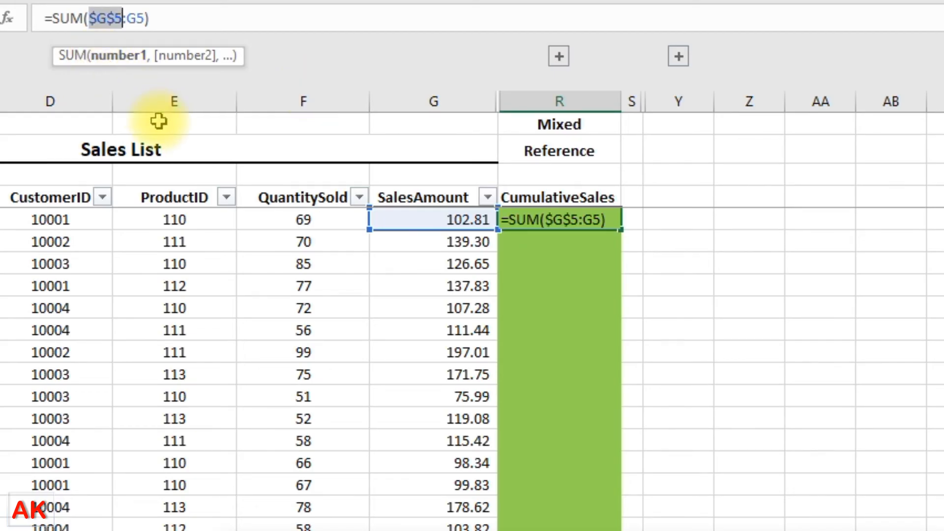
key(Return)
key(Up)
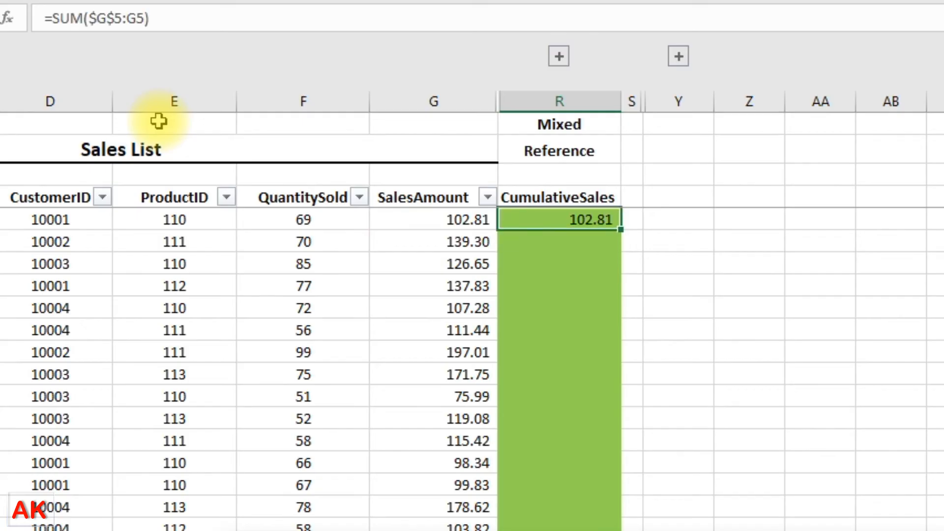
Step: Fill =SUM($G$5:G5) down column R and check the running totals in R7 through R16
double_click(627, 235)
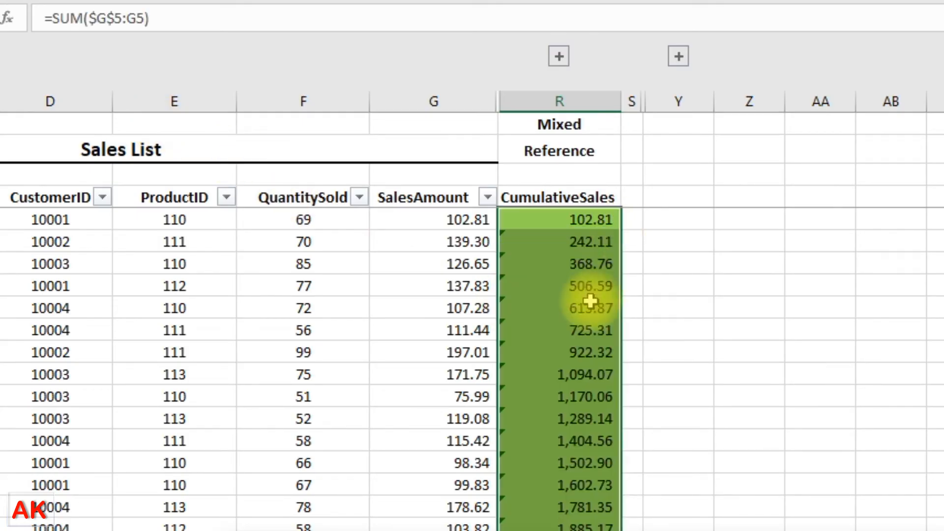
click(586, 260)
click(585, 287)
click(583, 352)
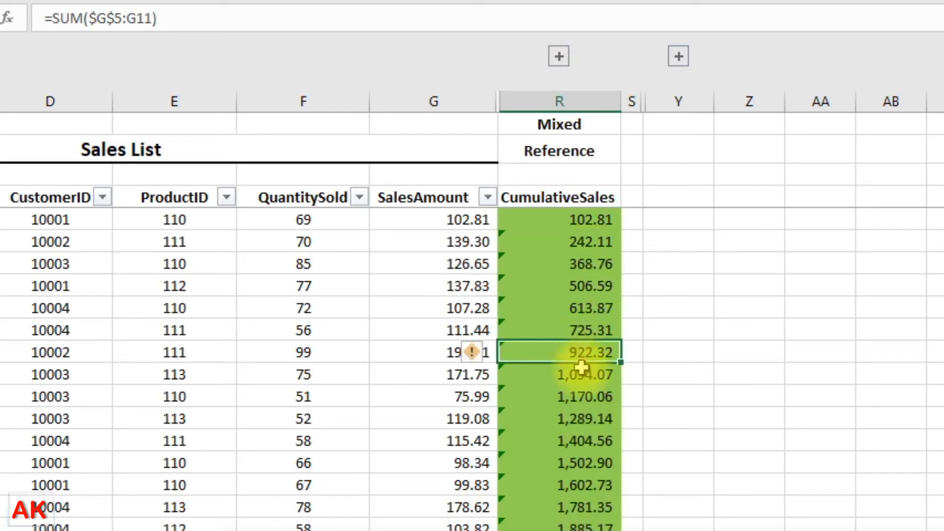
click(581, 375)
click(572, 421)
click(573, 462)
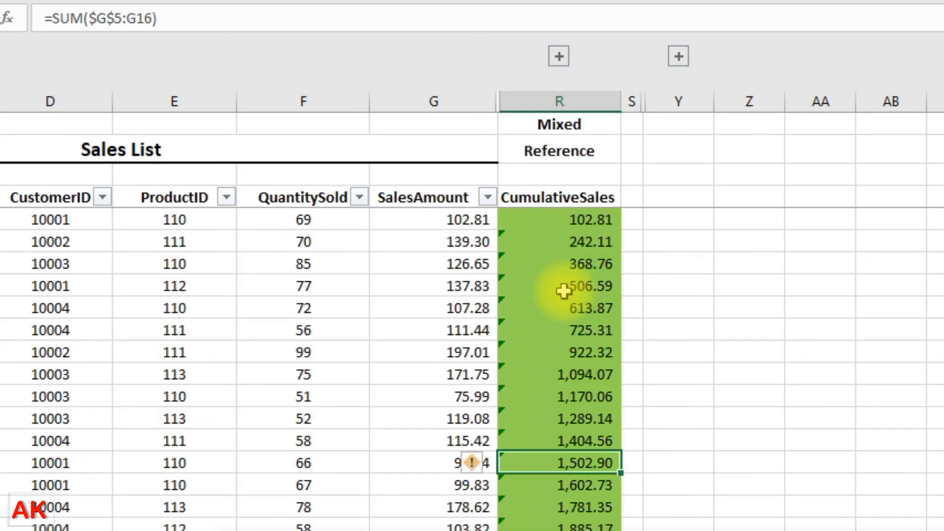
click(580, 308)
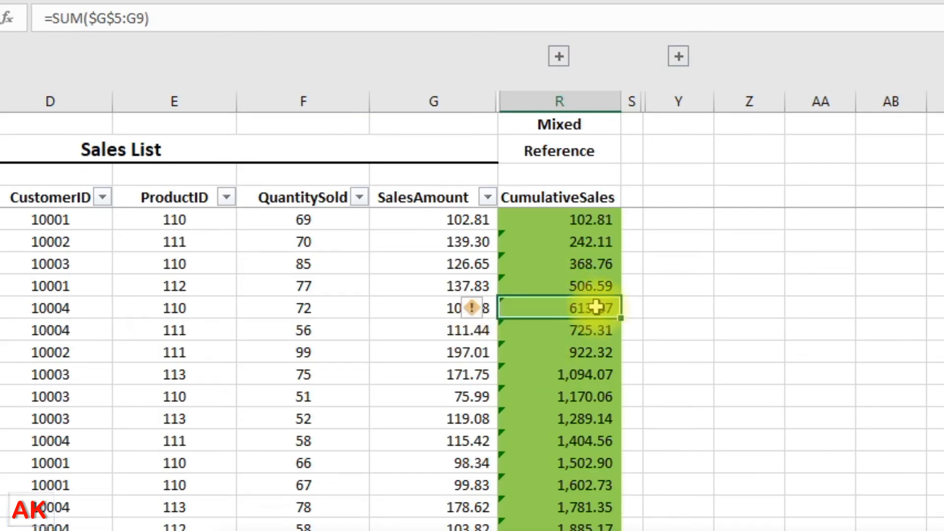
Step: Open the R9, R15 and R17 formulas to show their expanding summed ranges
double_click(563, 304)
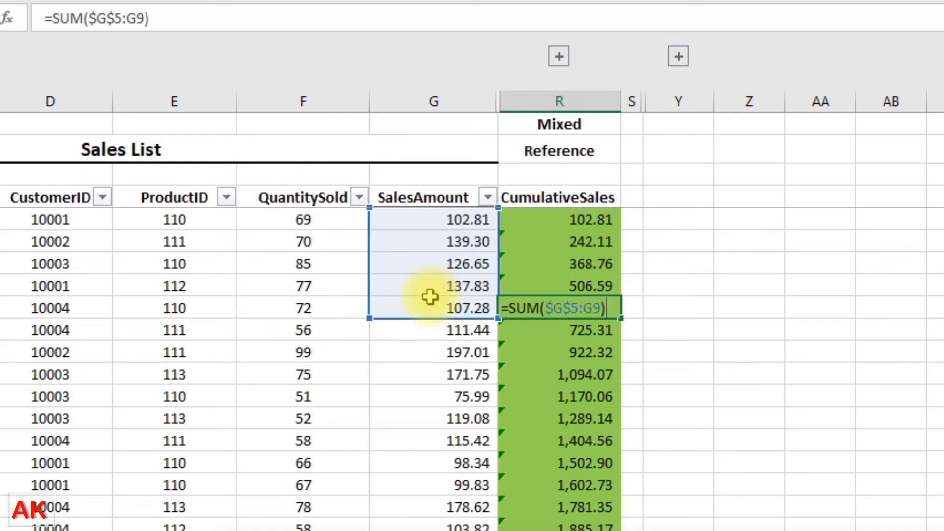
key(Escape)
click(573, 373)
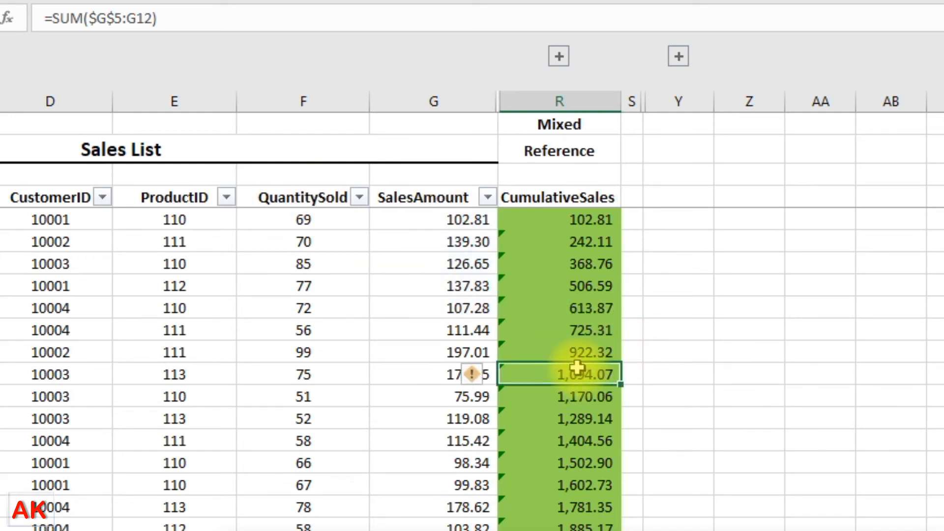
double_click(576, 441)
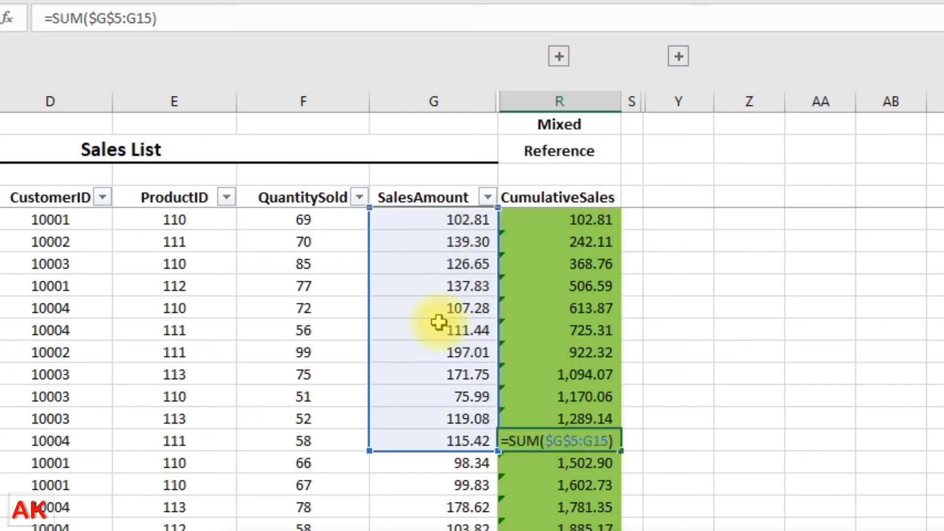
key(Escape)
click(604, 487)
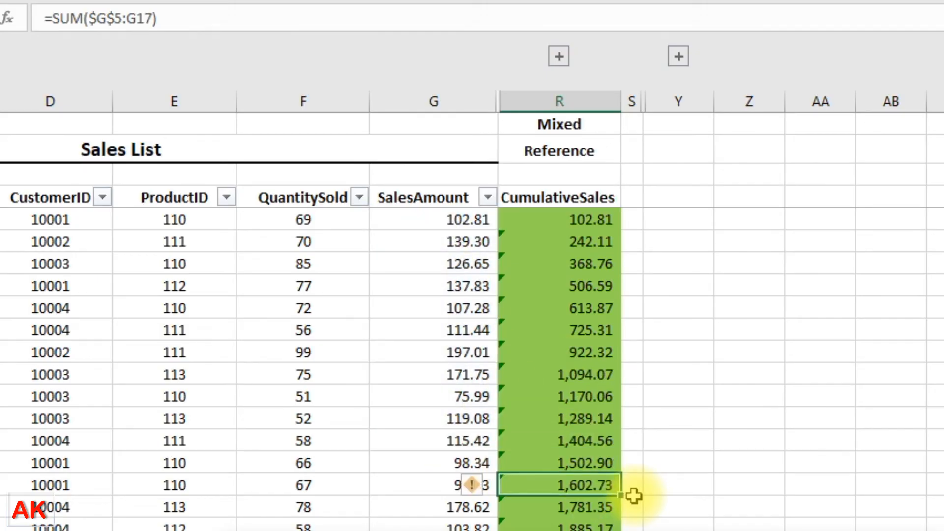
double_click(538, 487)
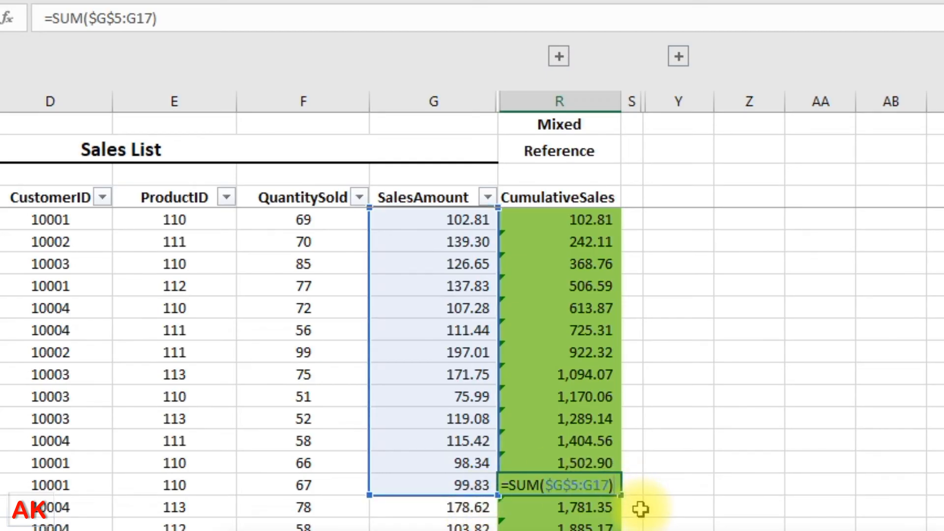
key(Return)
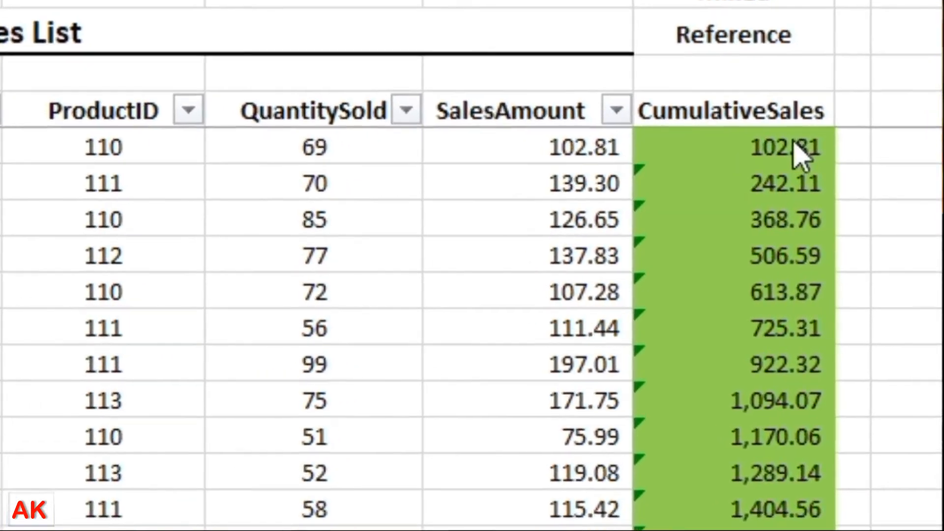
click(778, 149)
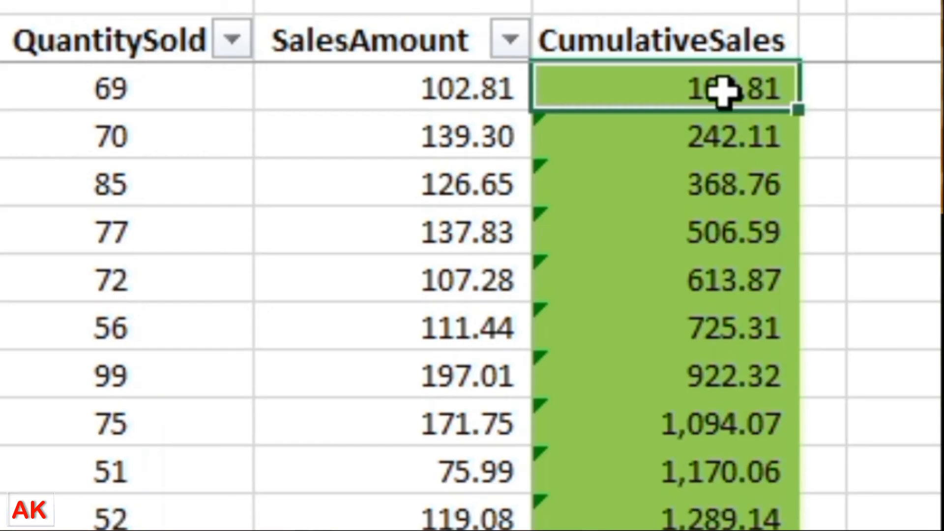
double_click(720, 91)
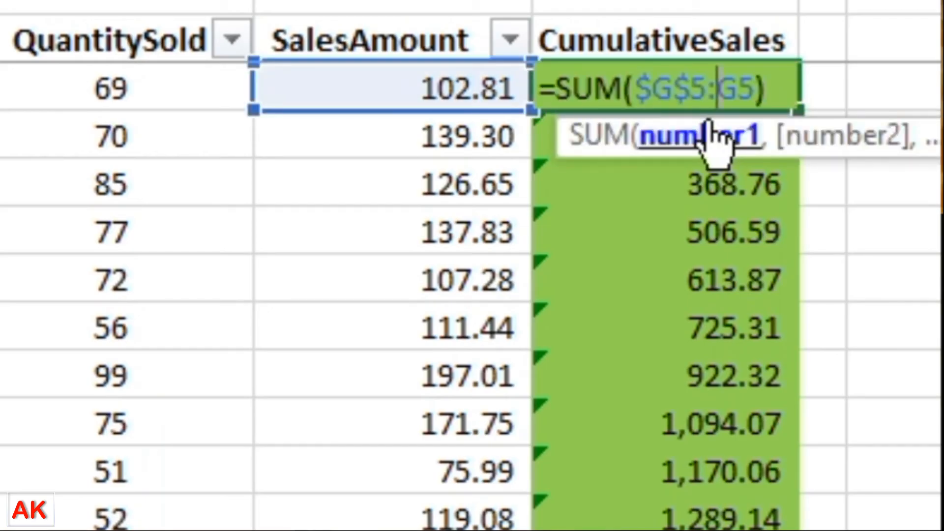
key(Escape)
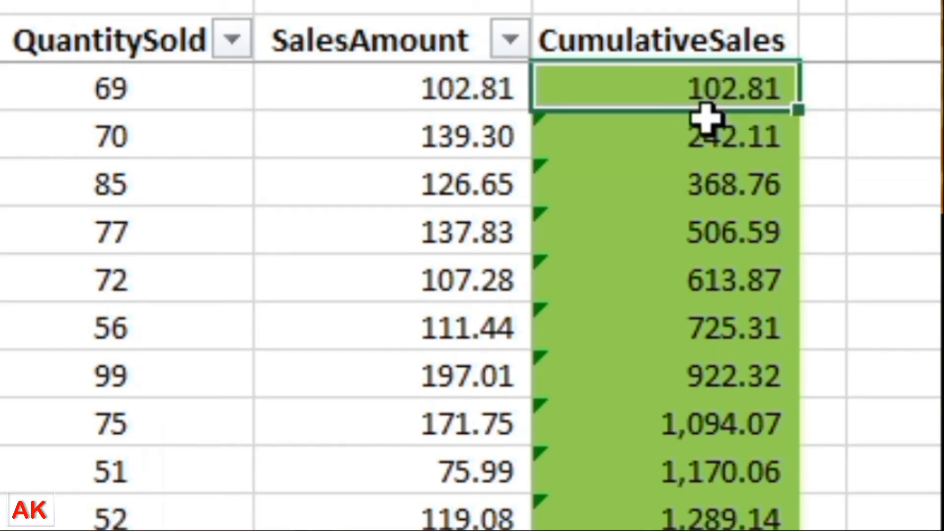
click(706, 232)
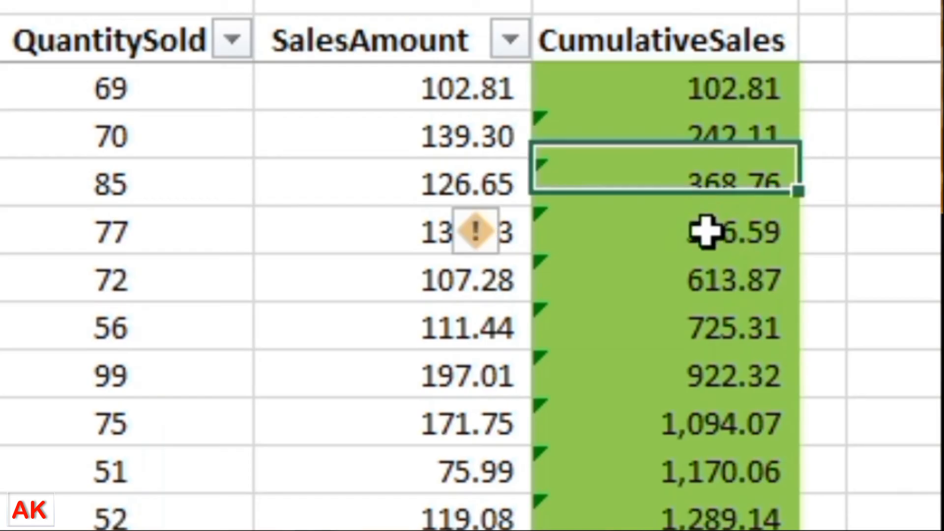
double_click(789, 238)
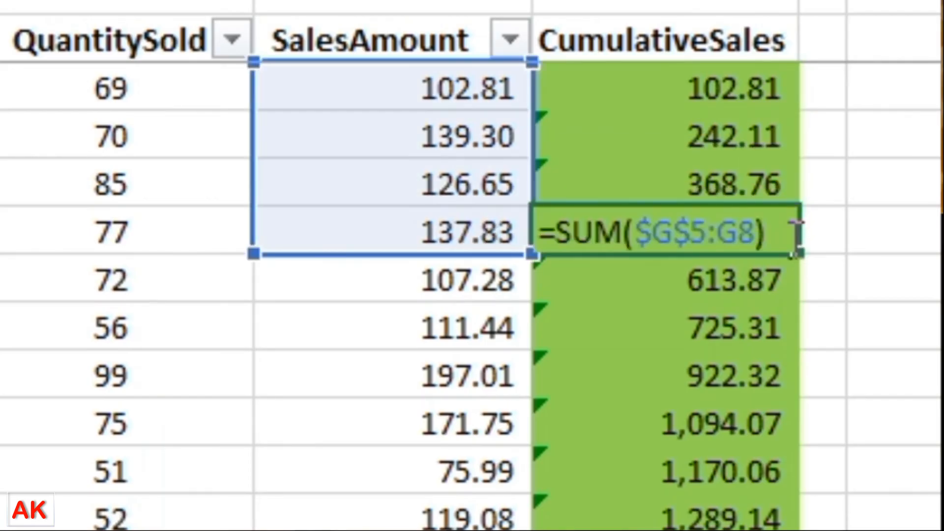
click(683, 235)
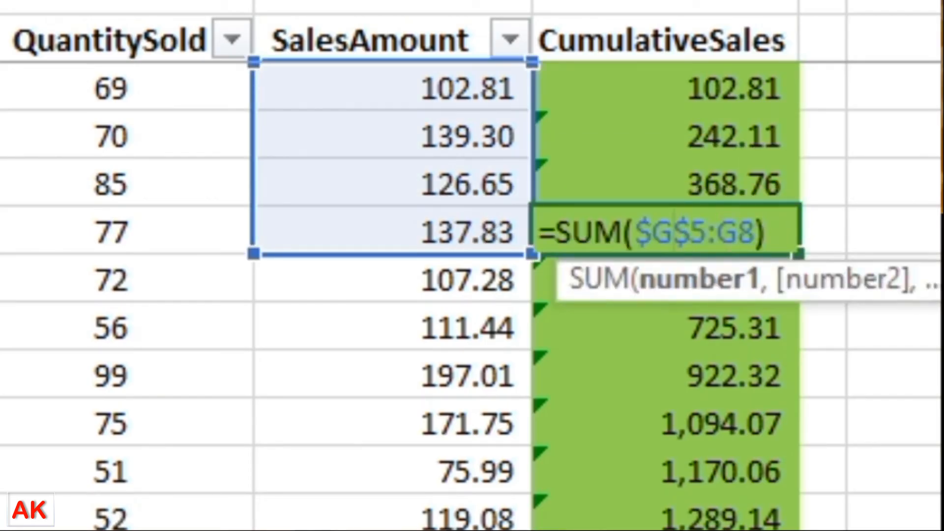
key(F4)
key(F4)
key(F4)
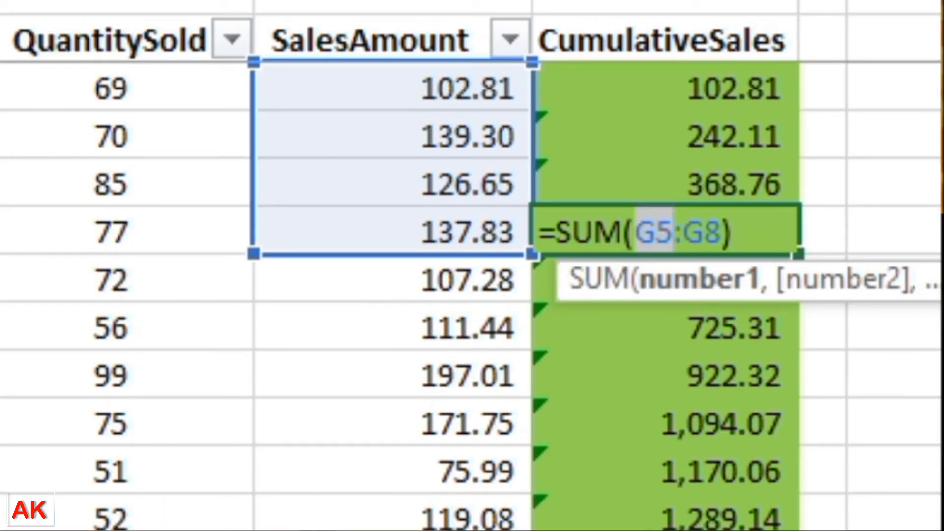
key(F4)
key(F4)
key(F4)
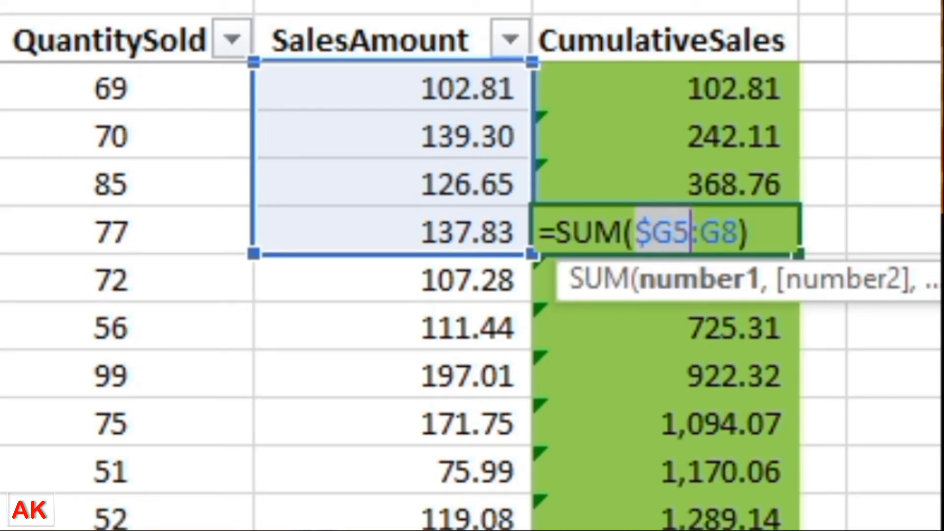
key(F4)
key(F4)
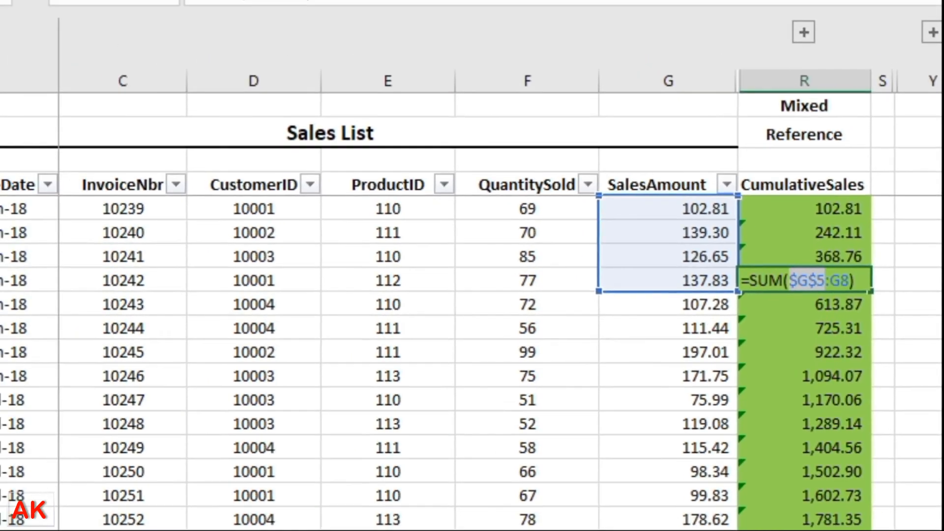
key(Return)
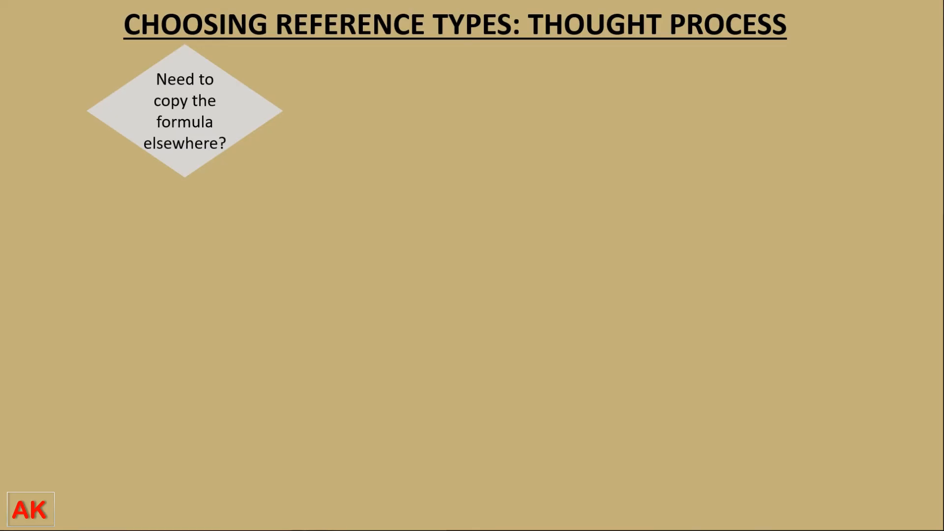
Step: Advance the Choosing Reference Types slide to reveal the NO branch and YES arrow
key(Right)
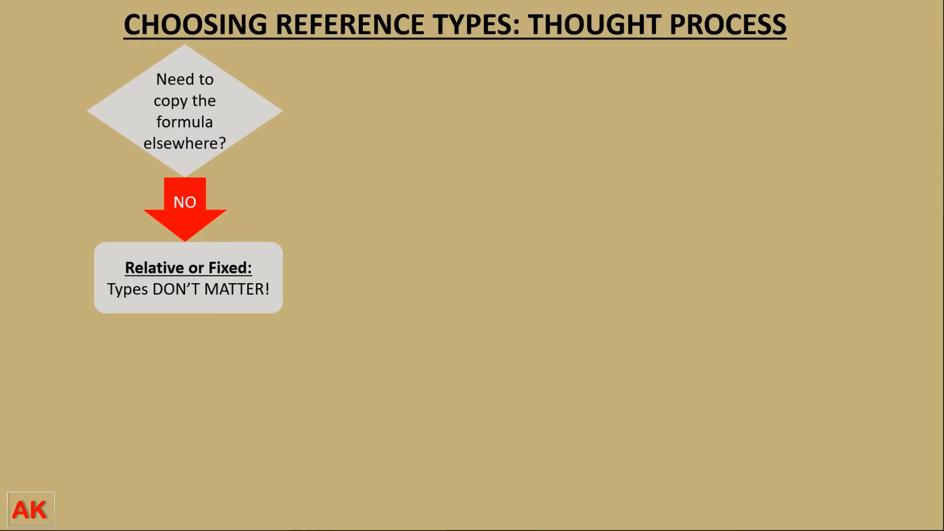
key(Right)
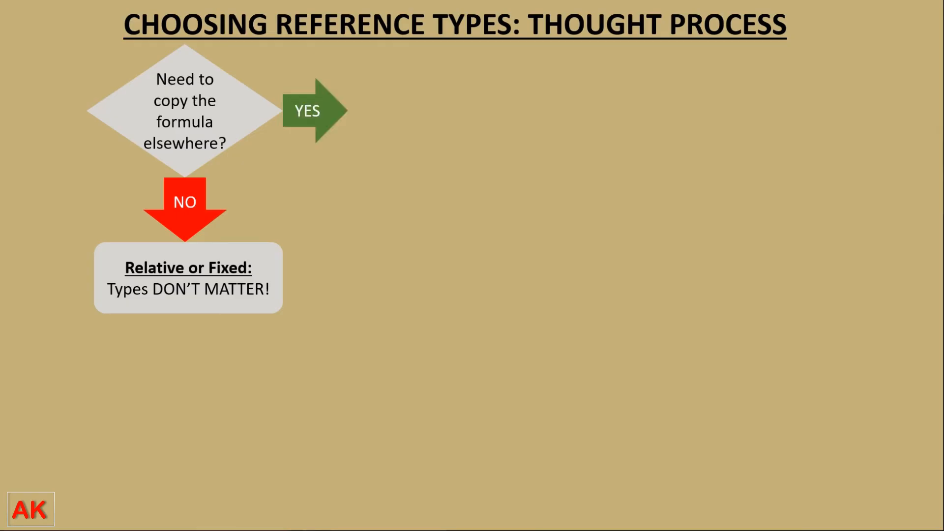